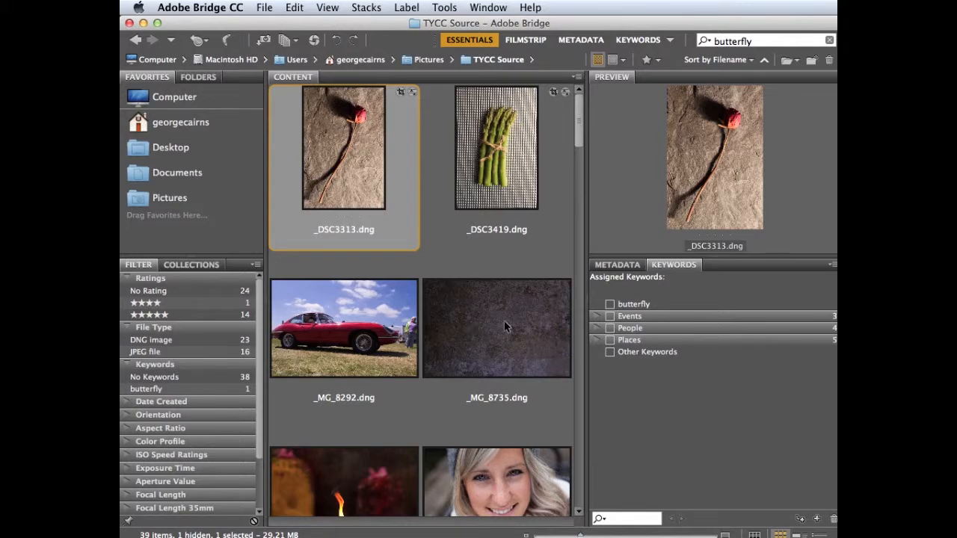
# - Switch to the Filmstrip workspace, preview a few photos, and rate the portrait IMG_7568.dng four stars
pyautogui.click(525, 39)
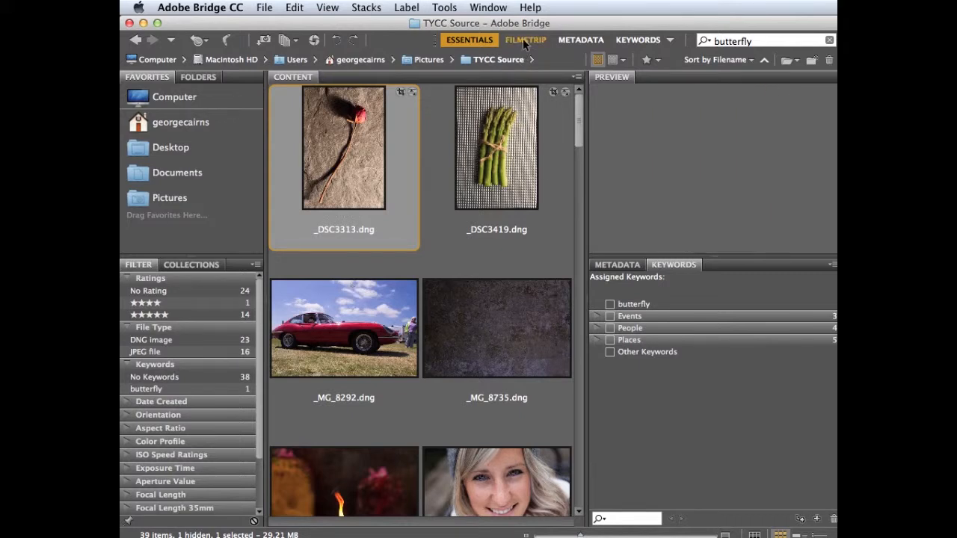
pyautogui.click(441, 448)
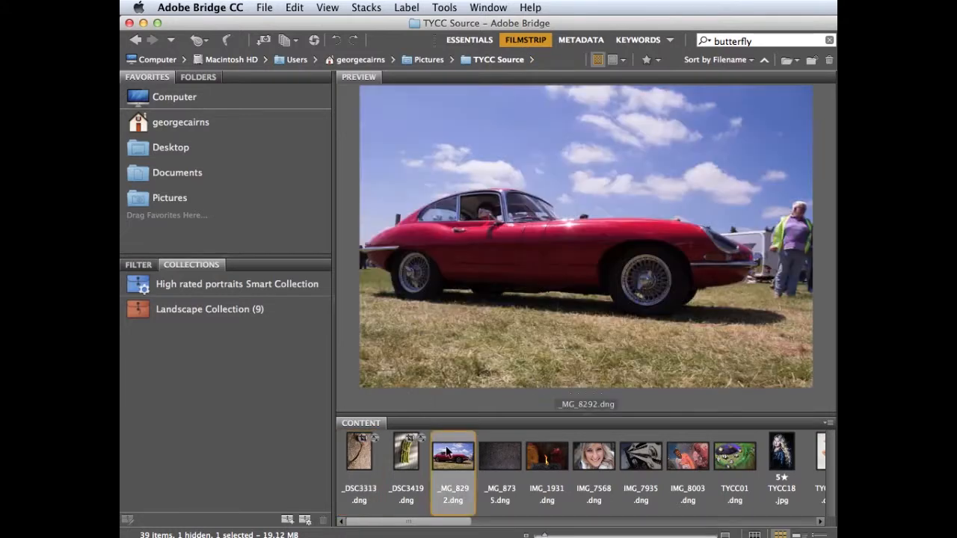
pyautogui.click(500, 458)
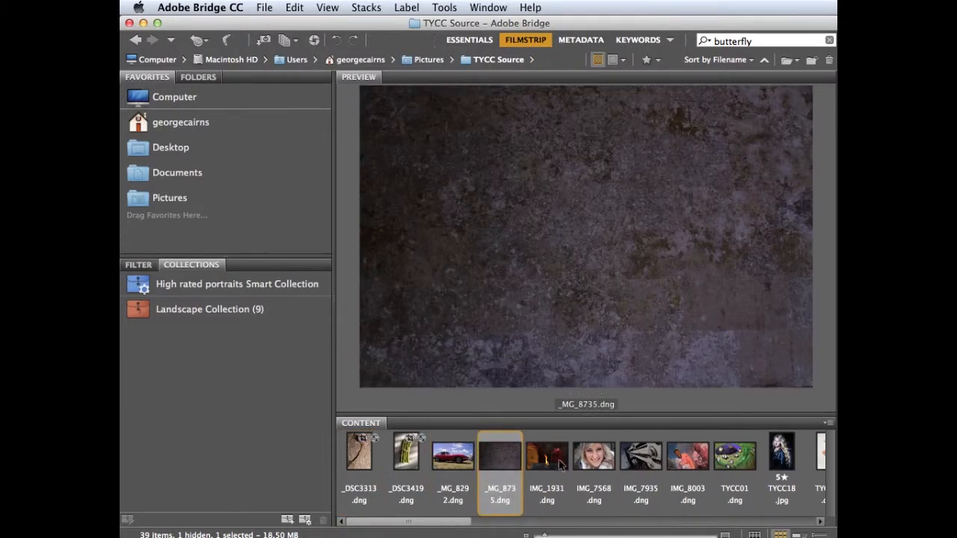
pyautogui.click(601, 461)
pyautogui.rightClick(472, 152)
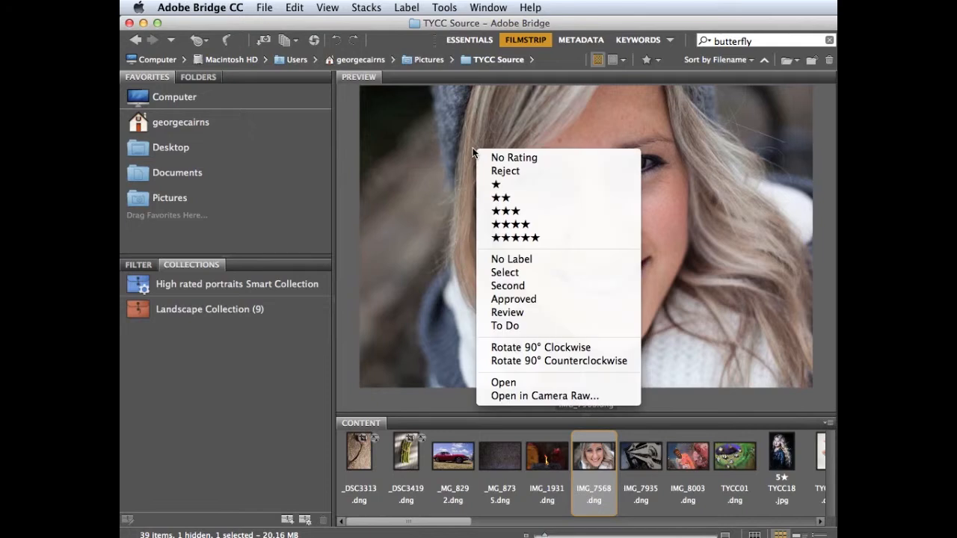
pyautogui.click(545, 224)
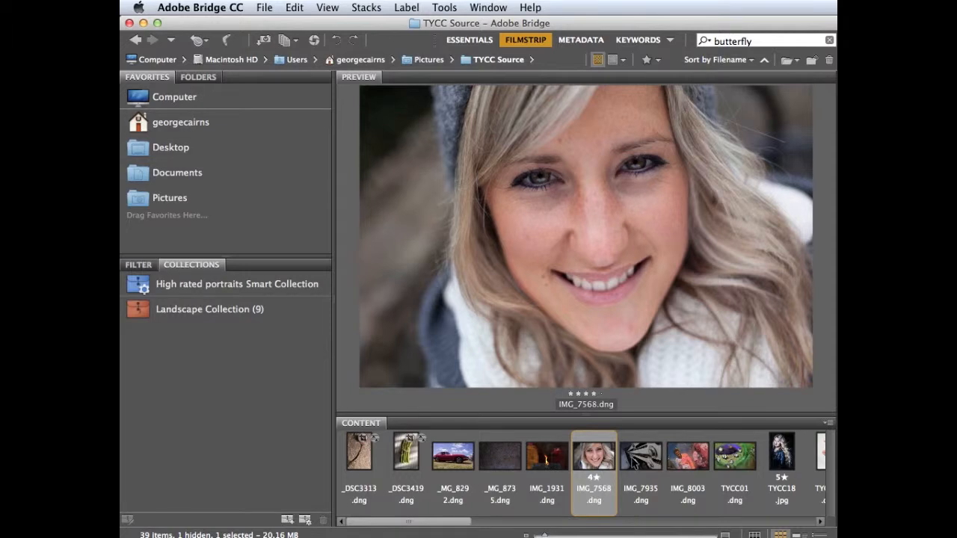
# - Rate the photo IMG_7935.dng two stars
pyautogui.click(641, 455)
pyautogui.rightClick(641, 454)
pyautogui.click(514, 210)
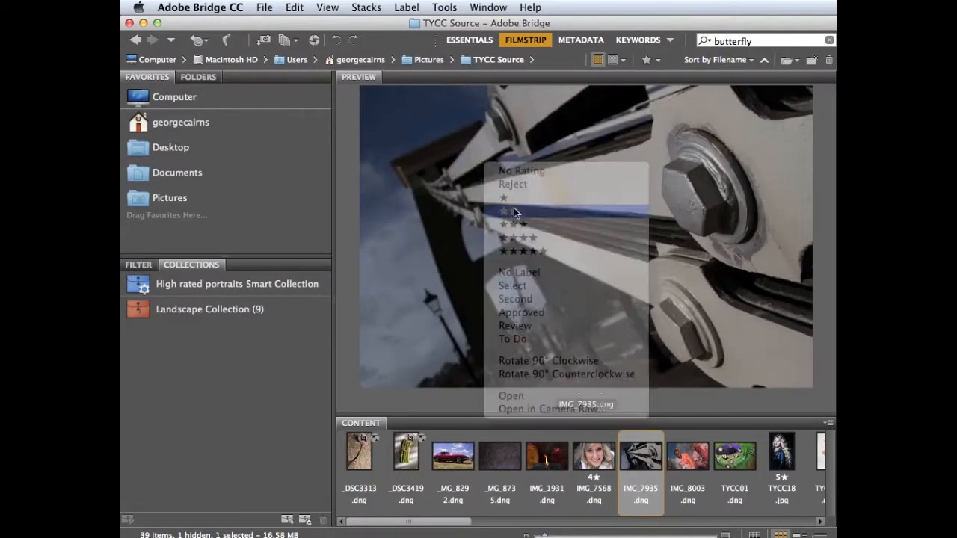
# - Give the flame photo IMG_1931.dng a four-star rating and return to the Essentials workspace
pyautogui.click(549, 458)
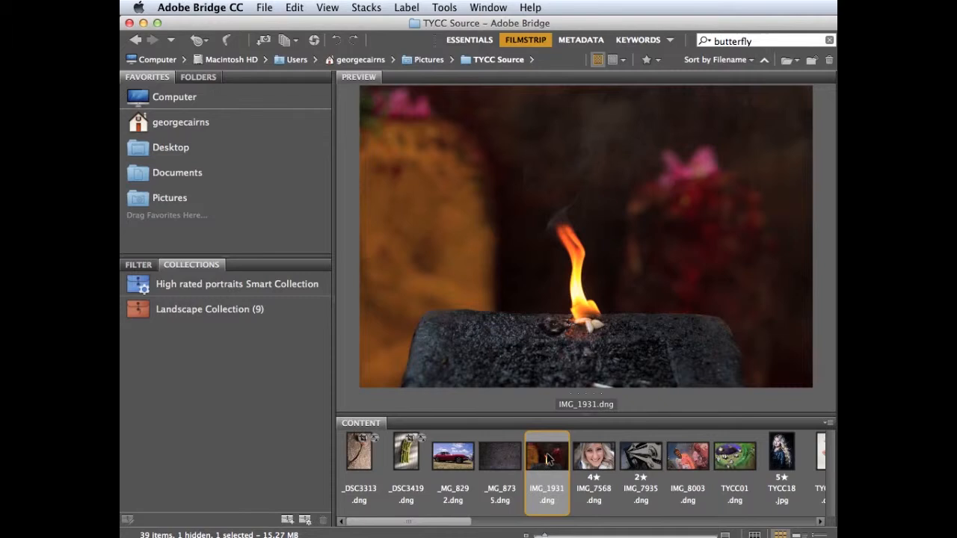
pyautogui.press('super+4')
pyautogui.click(481, 38)
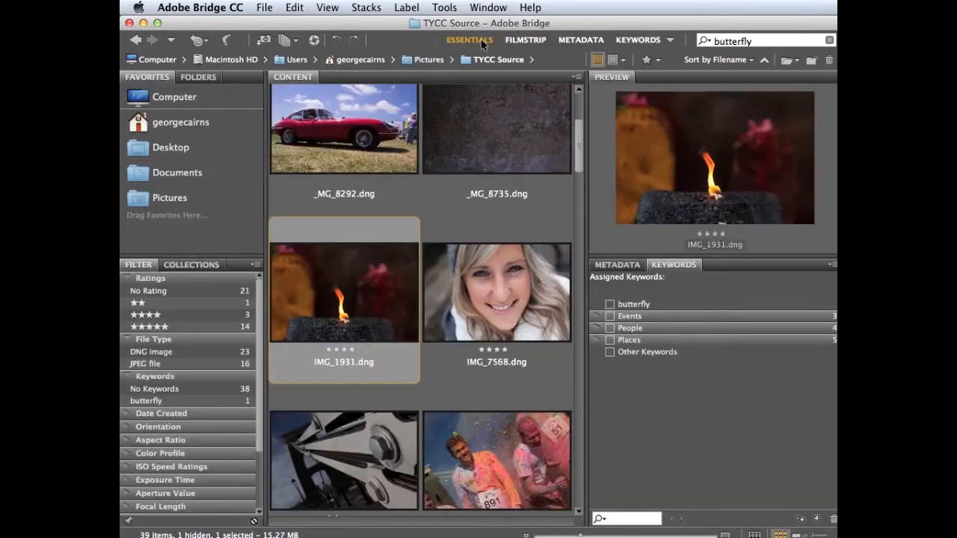
# - Rate the red car photo _MG_8292.dng three stars directly on its thumbnail, and remove the rating again
pyautogui.press('Up')
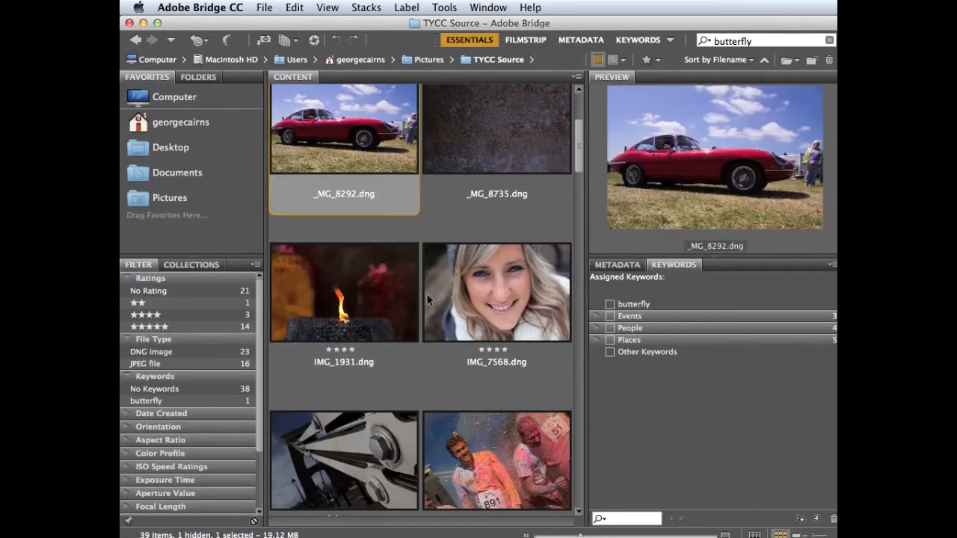
pyautogui.click(343, 181)
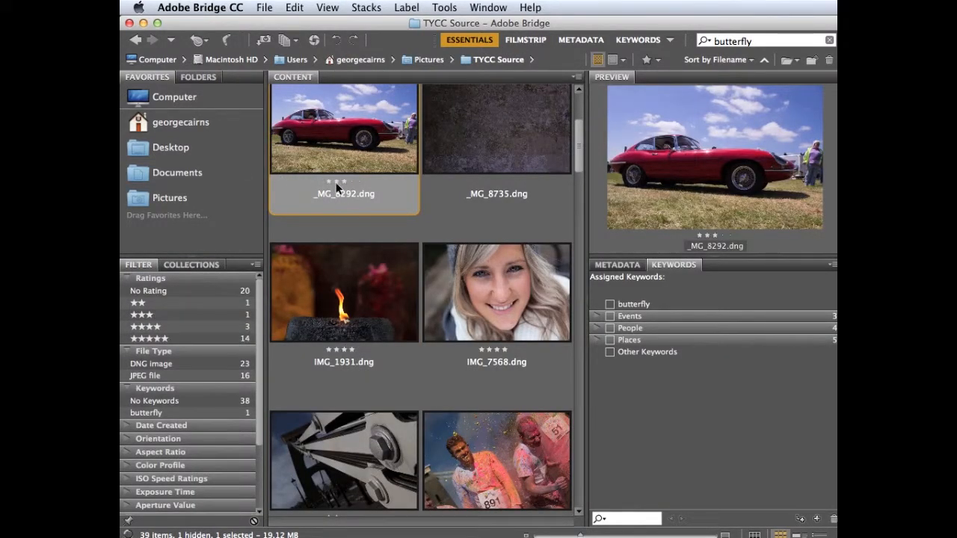
pyautogui.click(335, 184)
pyautogui.click(321, 181)
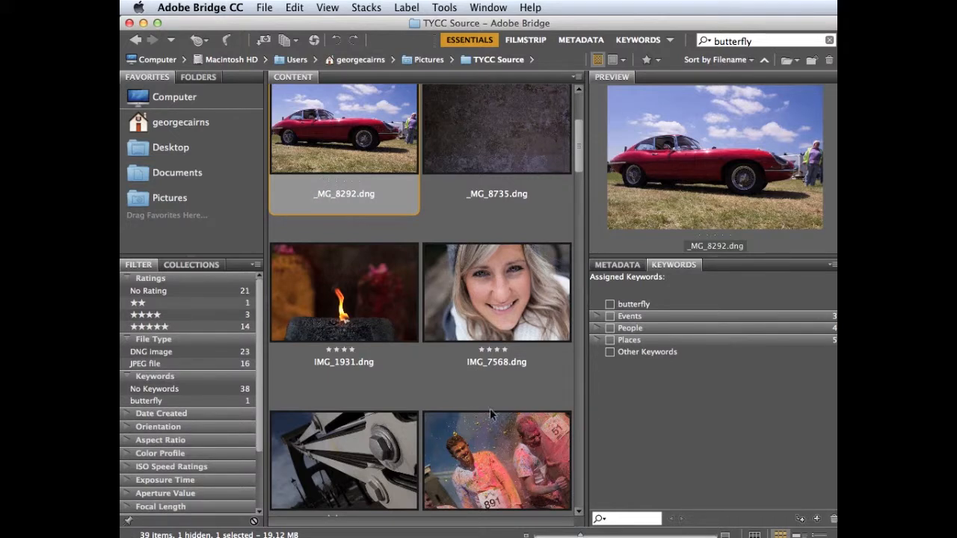
# - Filter the folder to five-star photos only and browse through them
pyautogui.click(171, 329)
pyautogui.scroll(-5, 426, 269)
pyautogui.scroll(-2, 426, 269)
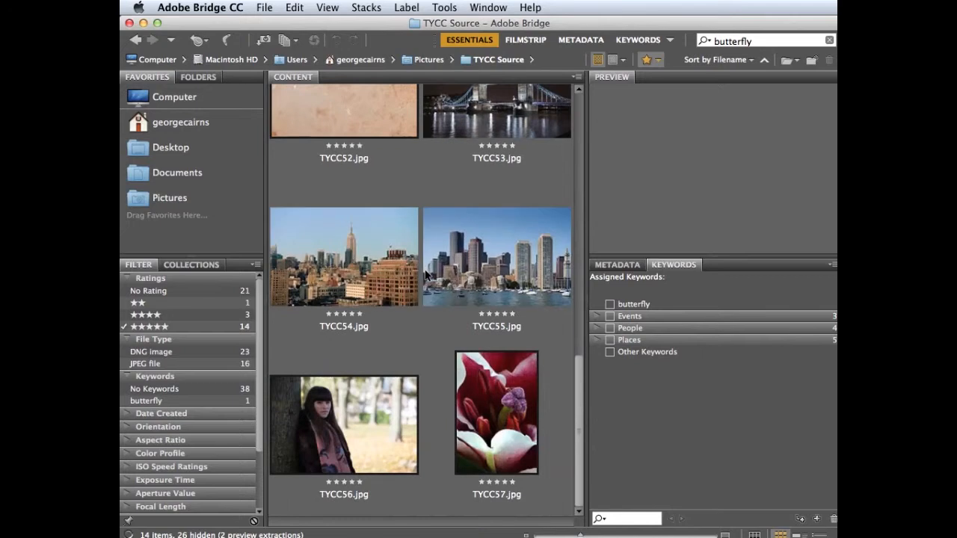
pyautogui.scroll(10, 426, 269)
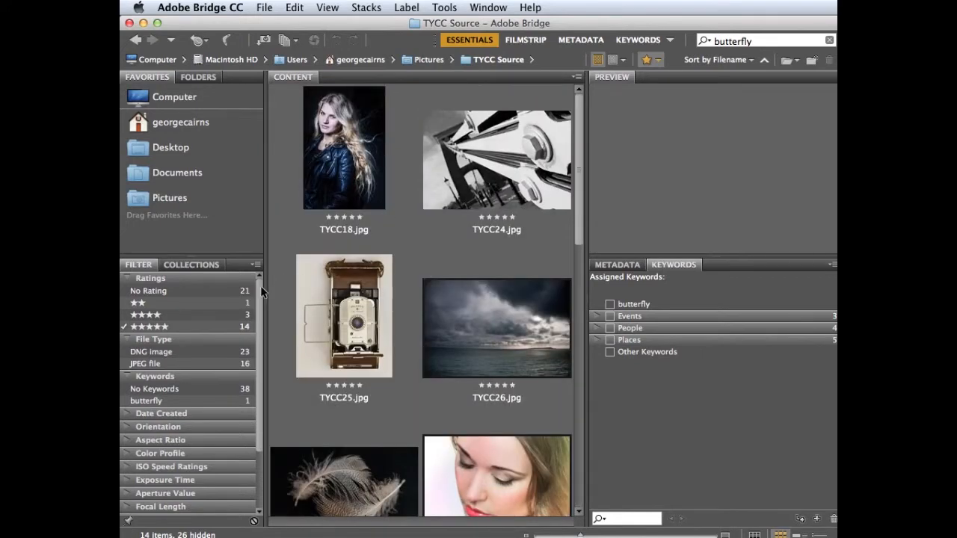
# - Replace the five-star filter with four stars, and add five-star and unrated photos to the filter
pyautogui.click(153, 327)
pyautogui.click(147, 316)
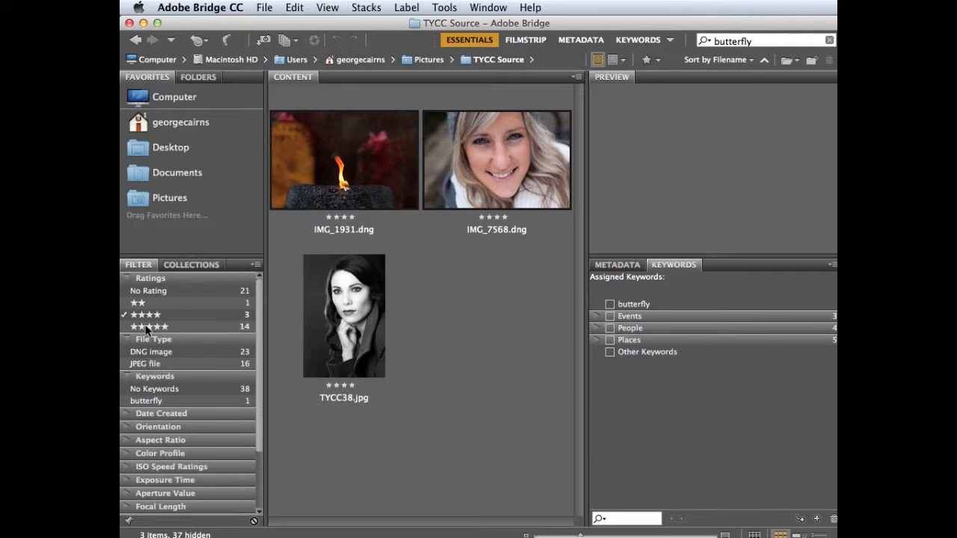
pyautogui.click(145, 326)
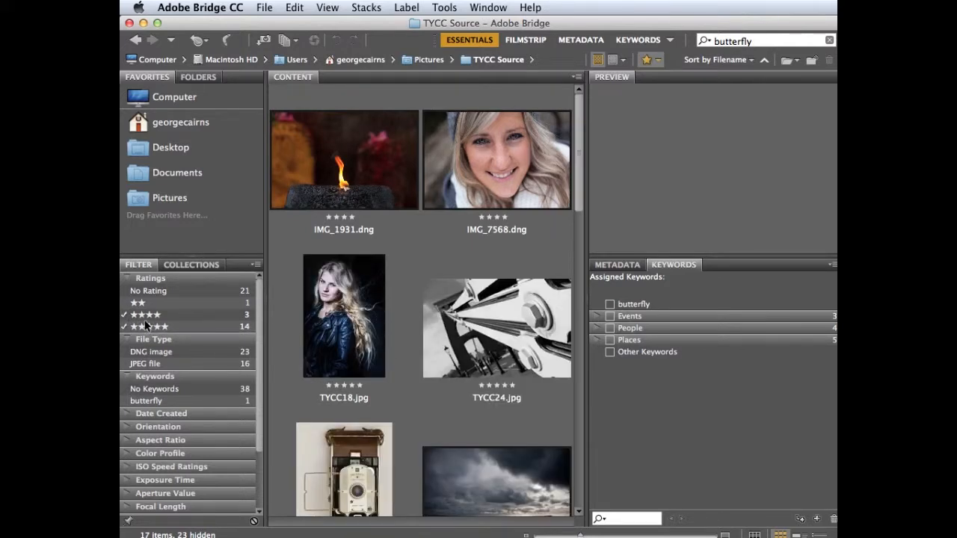
pyautogui.click(159, 291)
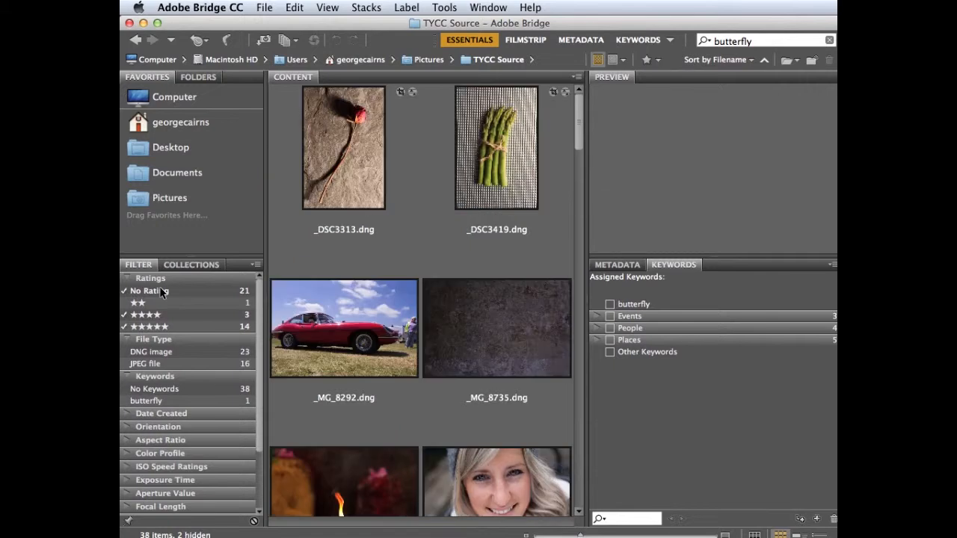
# - Rate the dark texture photo _MG_8735.dng four stars and clear the rating filters
pyautogui.click(489, 382)
pyautogui.click(503, 384)
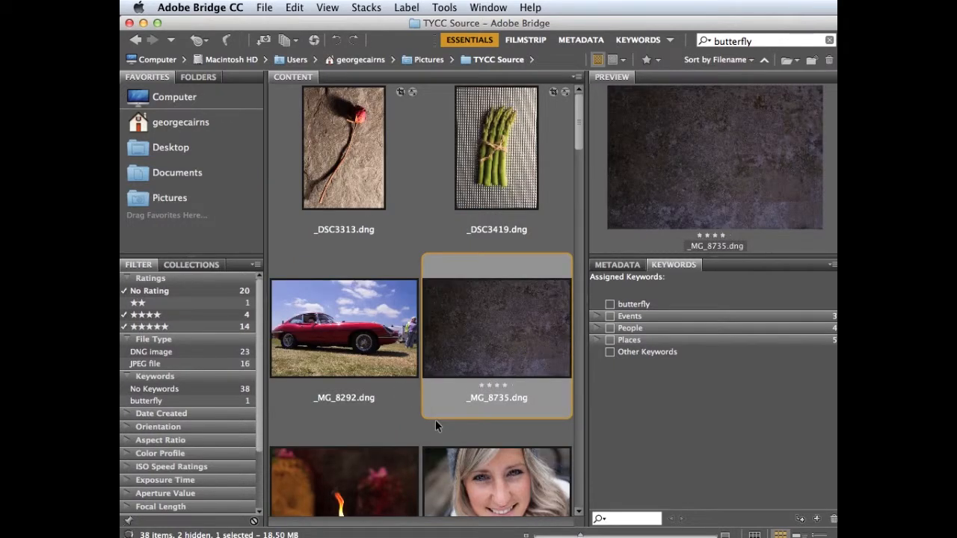
pyautogui.click(657, 61)
pyautogui.click(661, 75)
# - Show only items with 3 or more stars, and clear the filter again
pyautogui.click(650, 59)
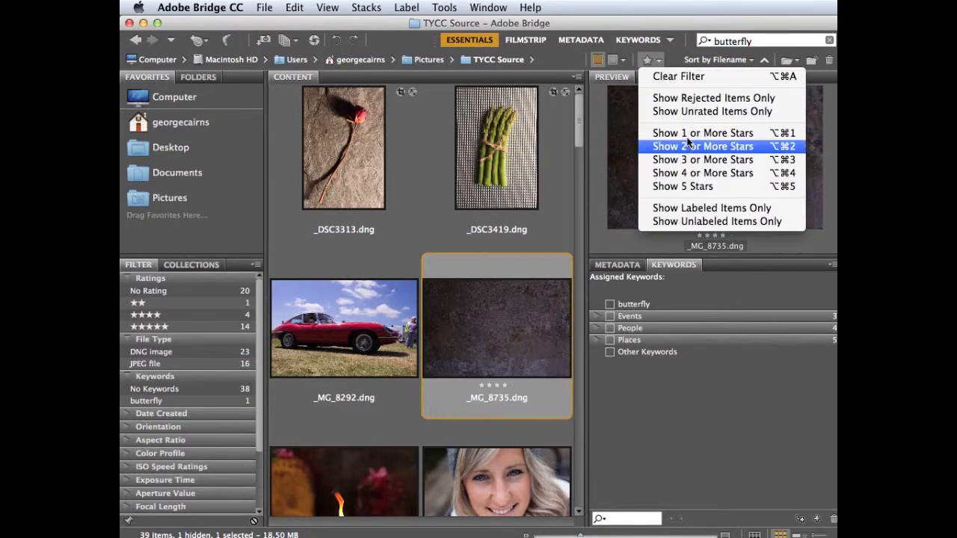
pyautogui.click(702, 160)
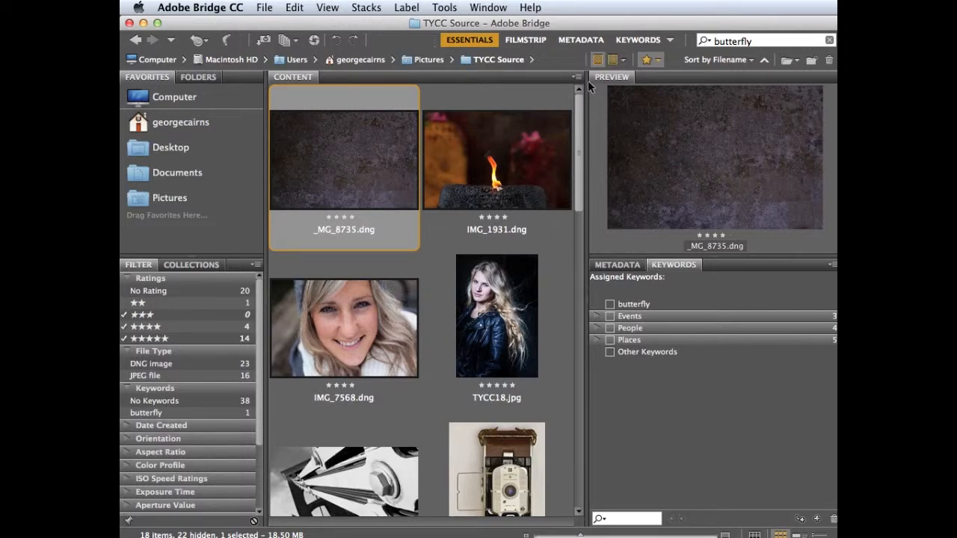
pyautogui.click(645, 61)
pyautogui.click(662, 76)
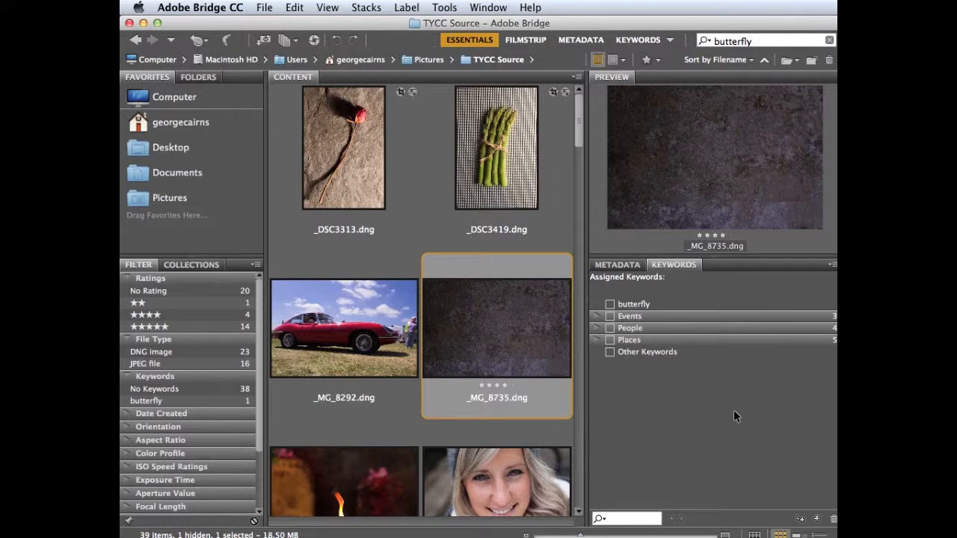
# - Assign the Approved label to the asparagus photo _DSC3419.dng
pyautogui.click(507, 134)
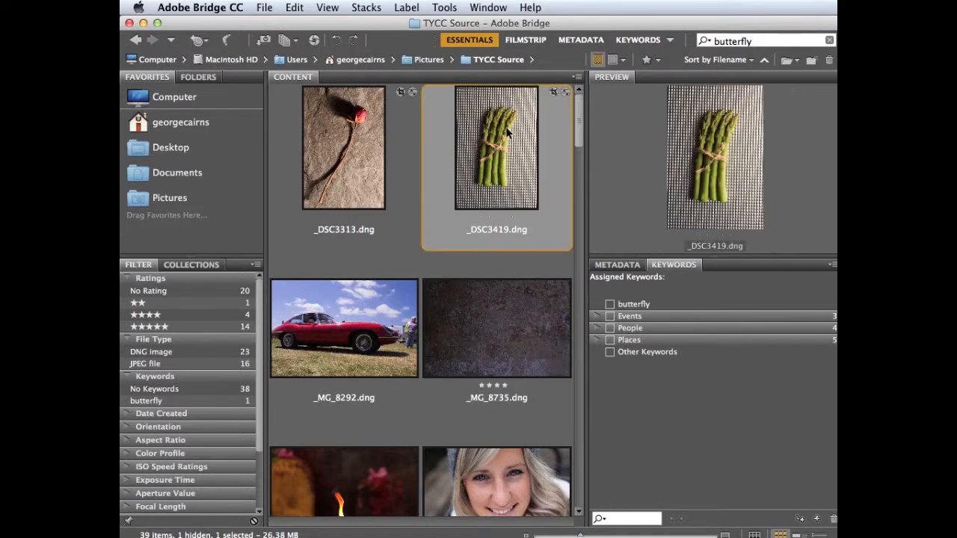
pyautogui.click(398, 6)
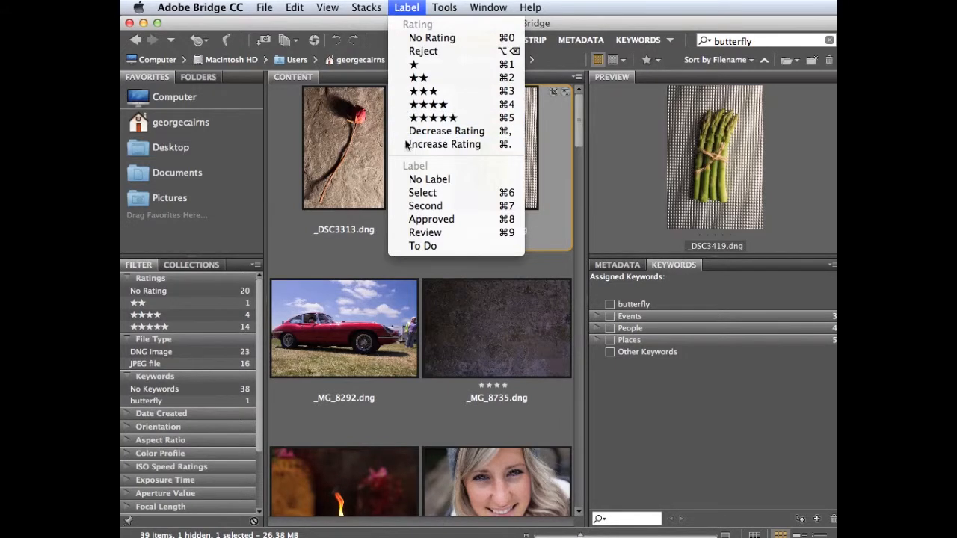
pyautogui.click(435, 221)
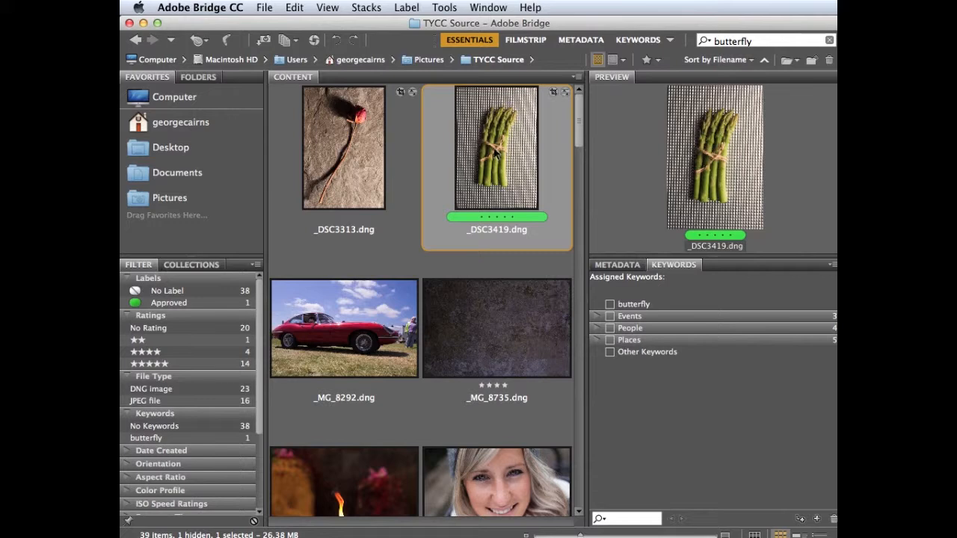
# - Mark the red car photo _MG_8292.dng as Reject
pyautogui.click(376, 319)
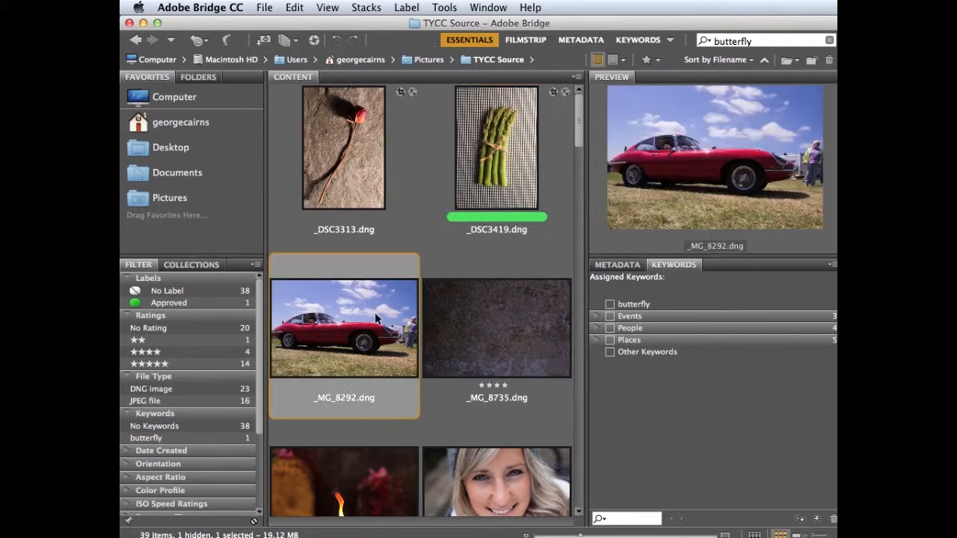
pyautogui.click(411, 8)
pyautogui.click(423, 50)
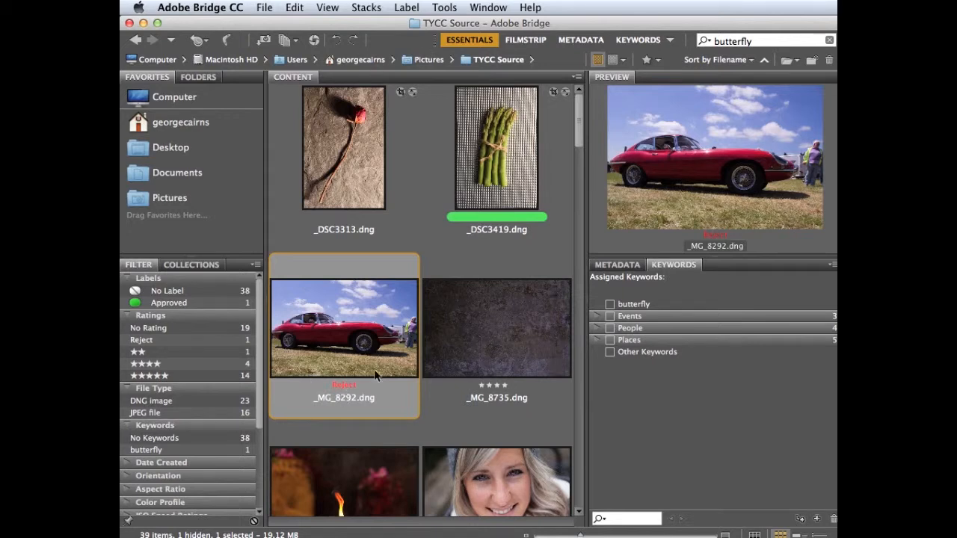
# - Filter the folder to rejected photos, and switch the filter to show only photos labelled Approved
pyautogui.click(169, 340)
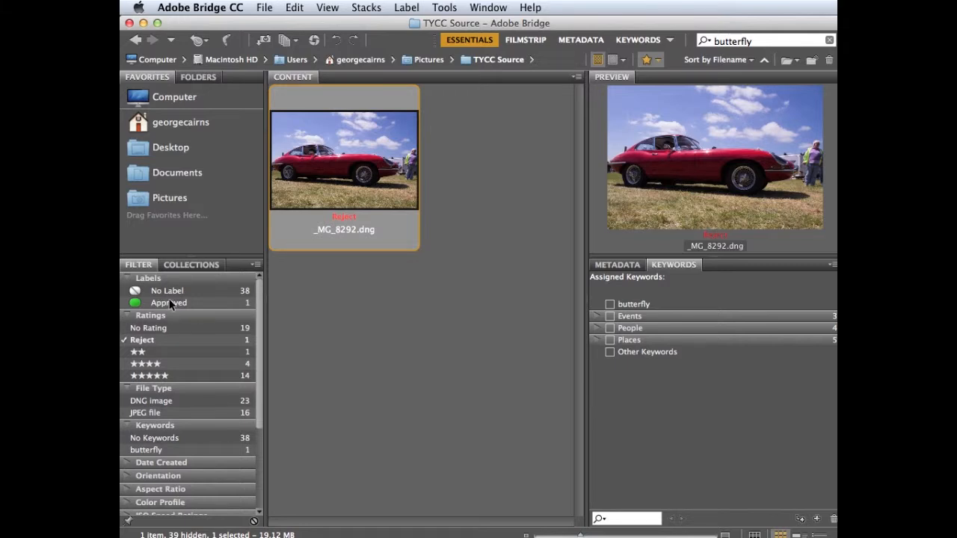
pyautogui.click(170, 303)
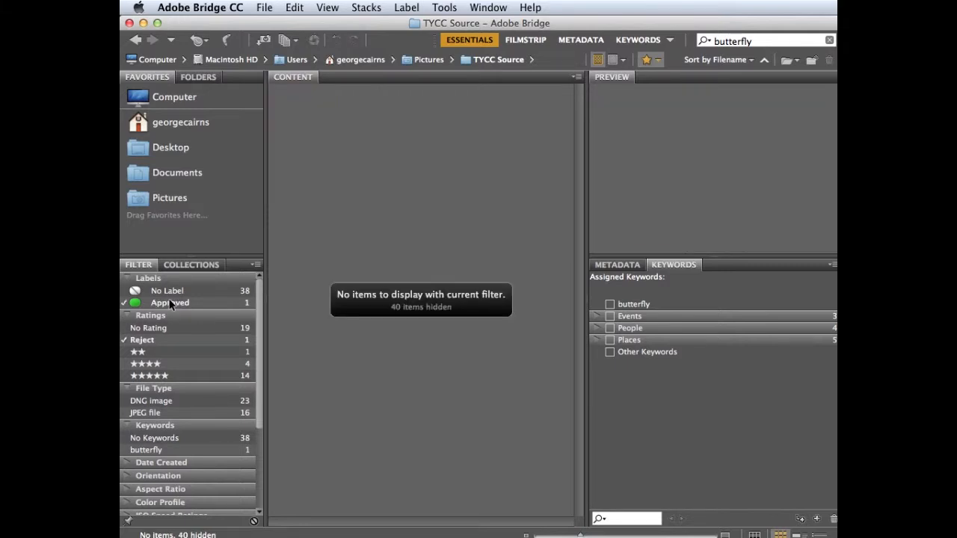
pyautogui.click(136, 341)
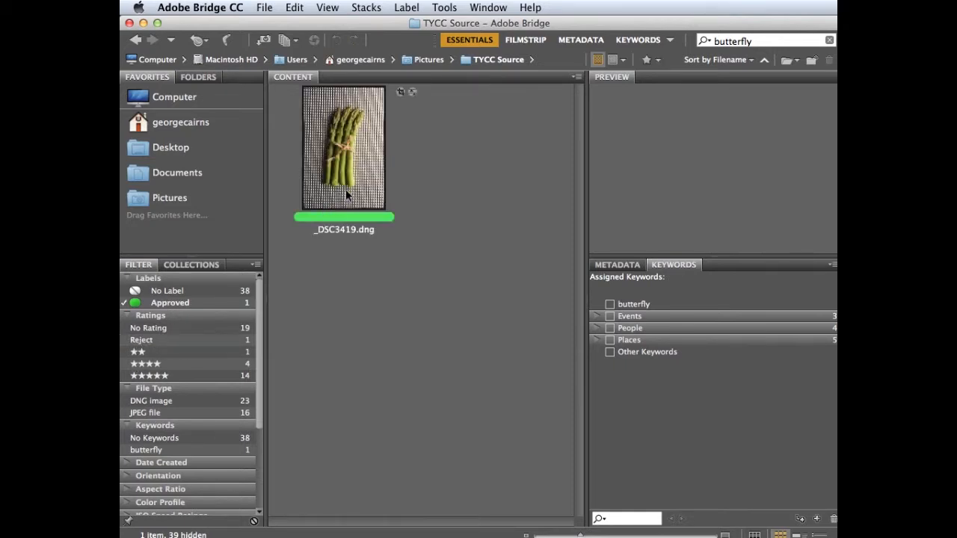
# - Change the label of _DSC3419.dng to To Do and filter the folder by that label
pyautogui.rightClick(324, 118)
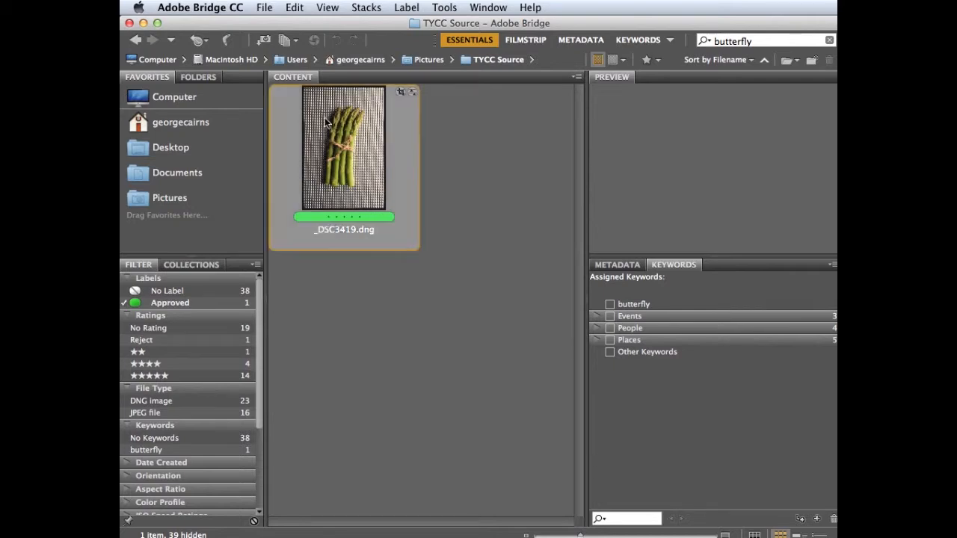
pyautogui.moveTo(451, 445)
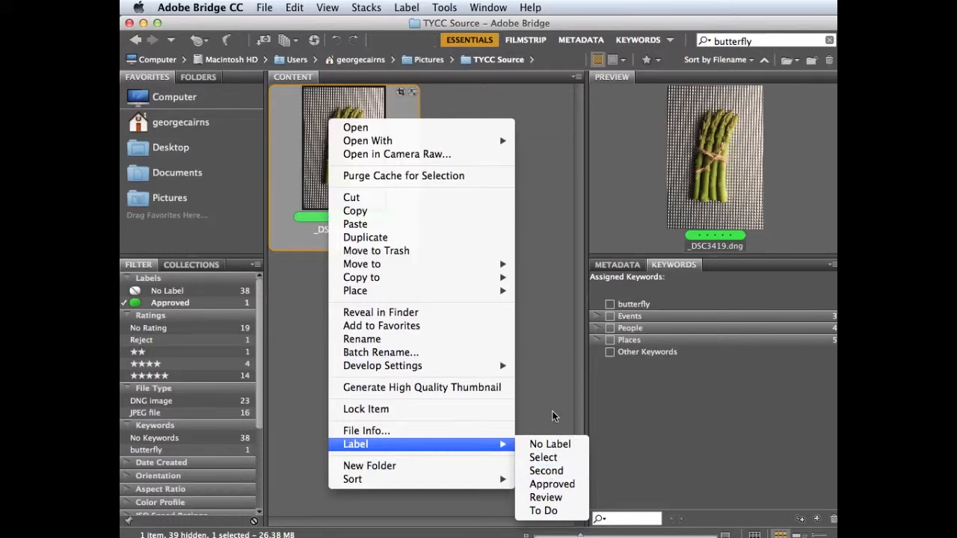
pyautogui.click(543, 510)
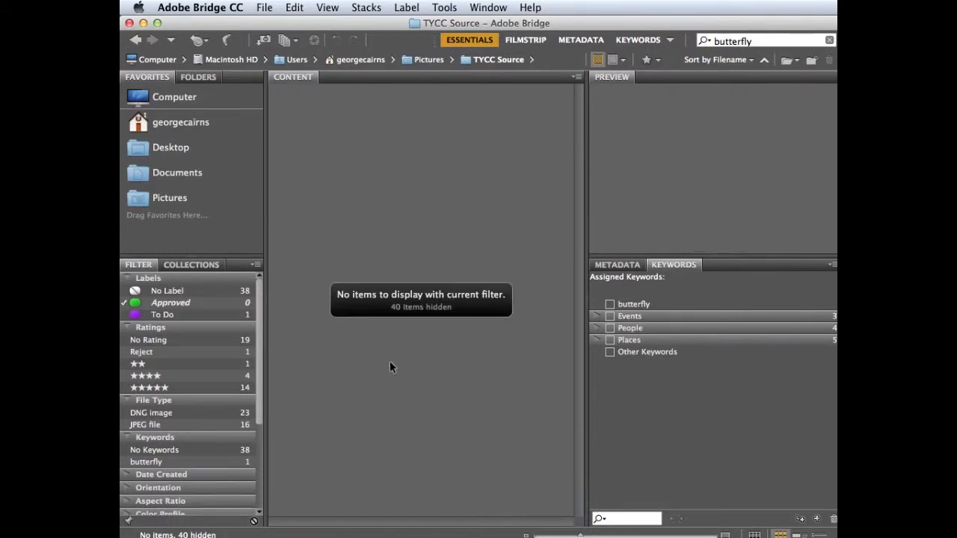
pyautogui.click(196, 313)
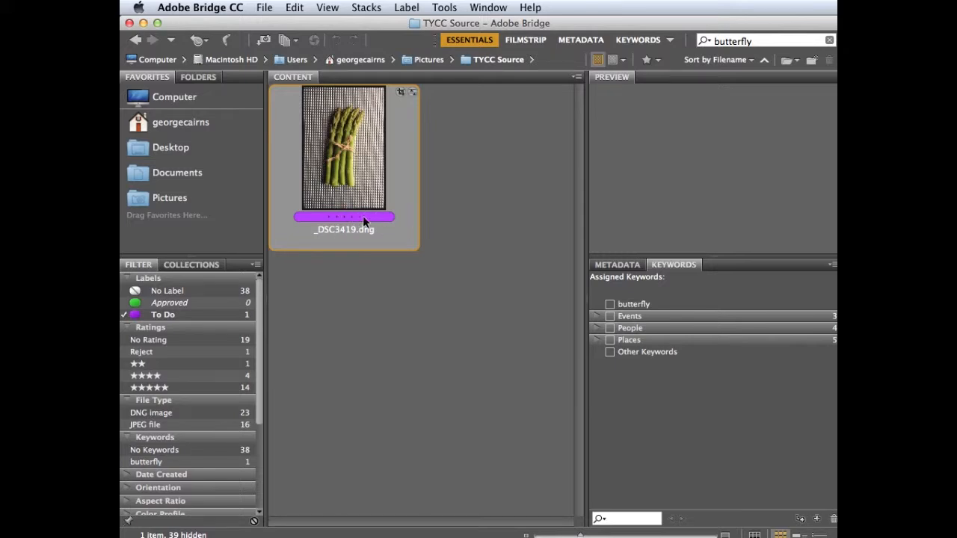
# - Clear the filter to show all photos in the folder and deselect the selected photo
pyautogui.click(652, 55)
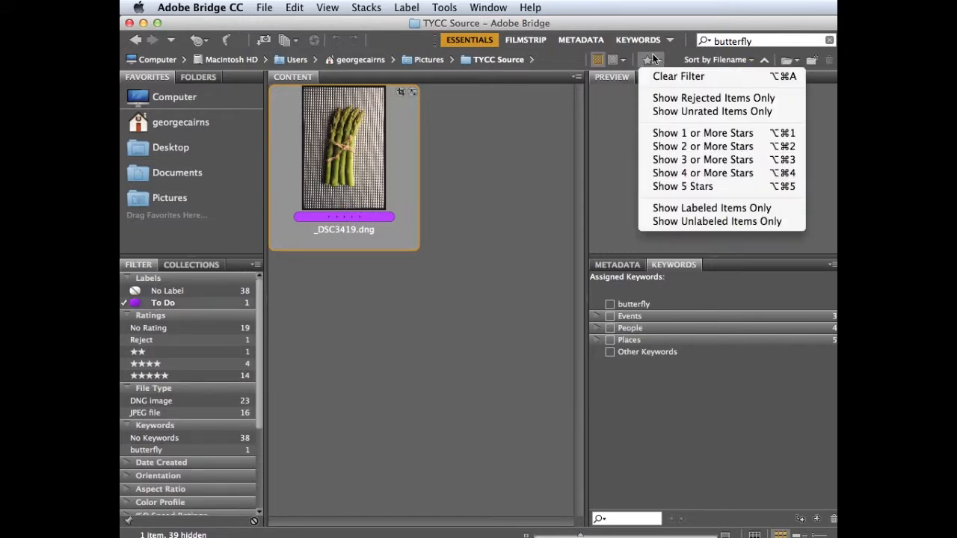
pyautogui.click(658, 76)
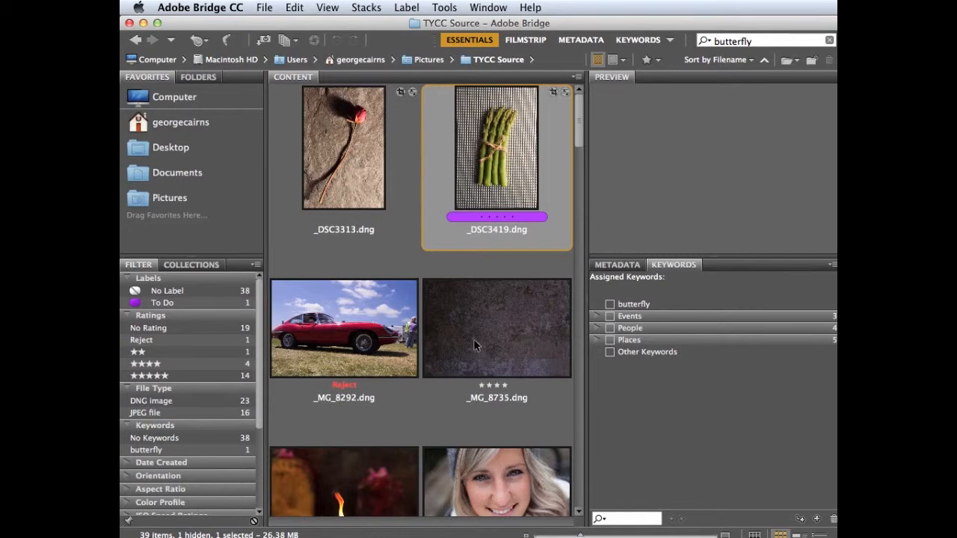
pyautogui.click(345, 417)
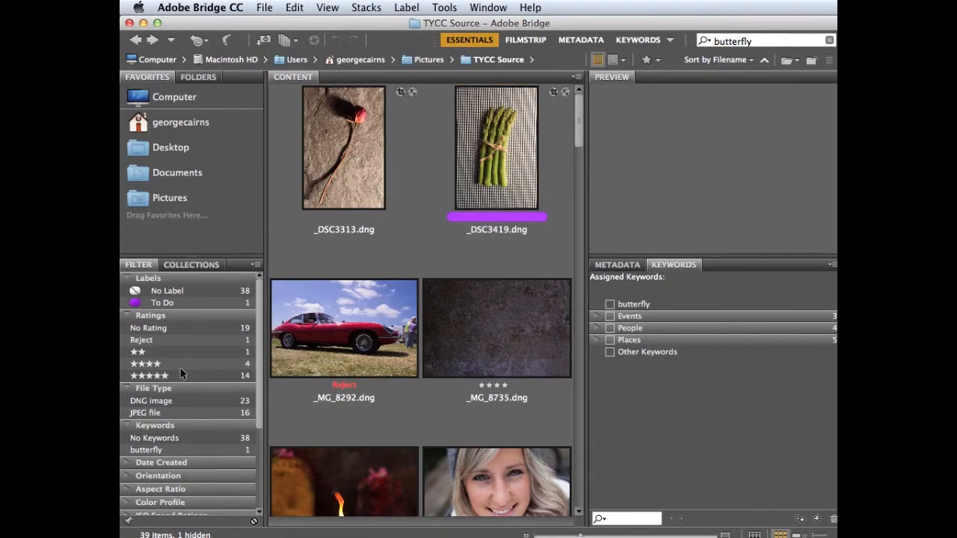
# - Open the Landscape Collection and look through its photos
pyautogui.click(207, 266)
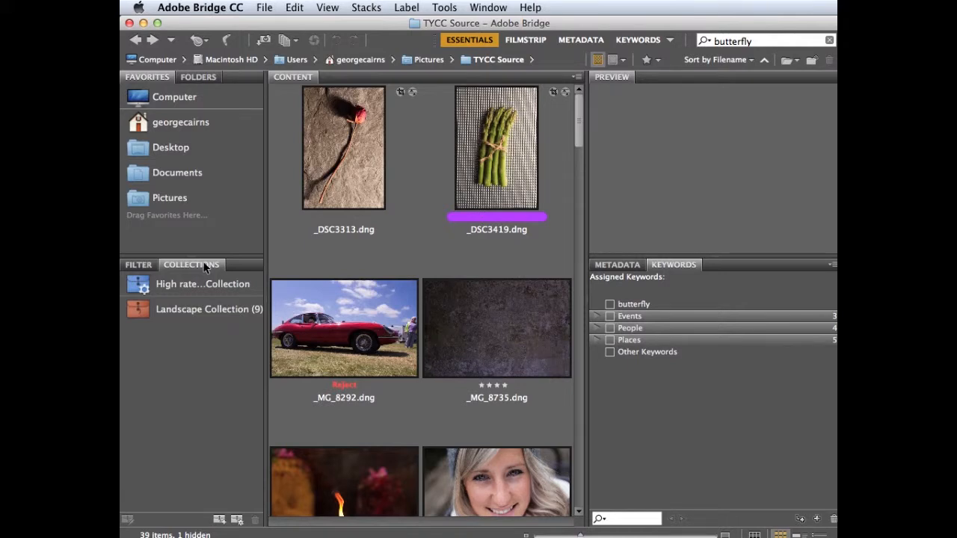
pyautogui.click(182, 309)
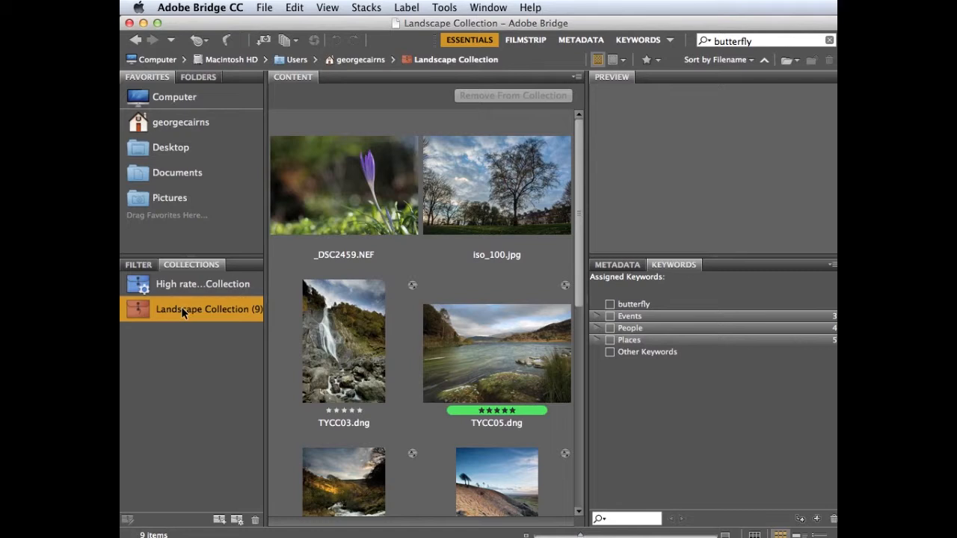
pyautogui.scroll(-5, 447, 267)
pyautogui.scroll(5, 446, 267)
# - Create a new collection named People Collection
pyautogui.click(218, 521)
pyautogui.doubleClick(169, 334)
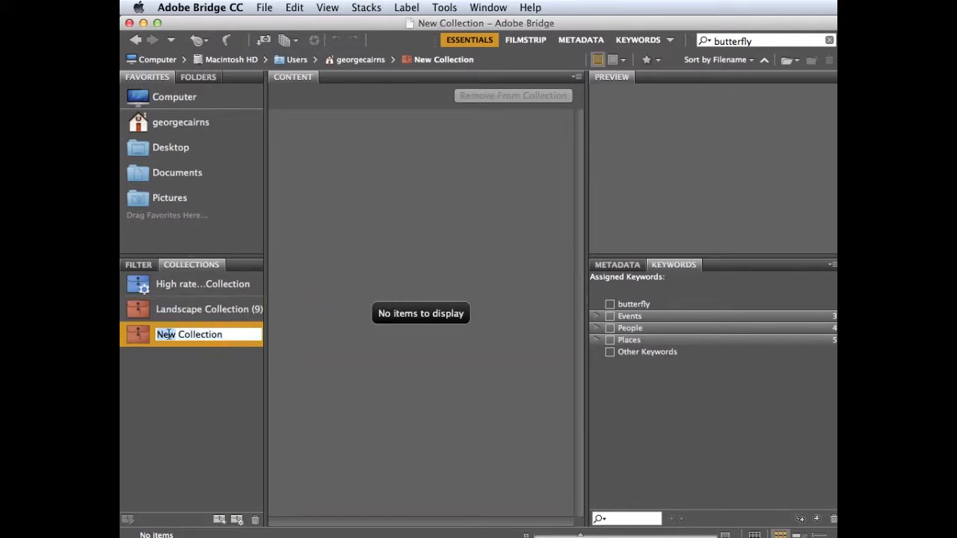
pyautogui.write('People')
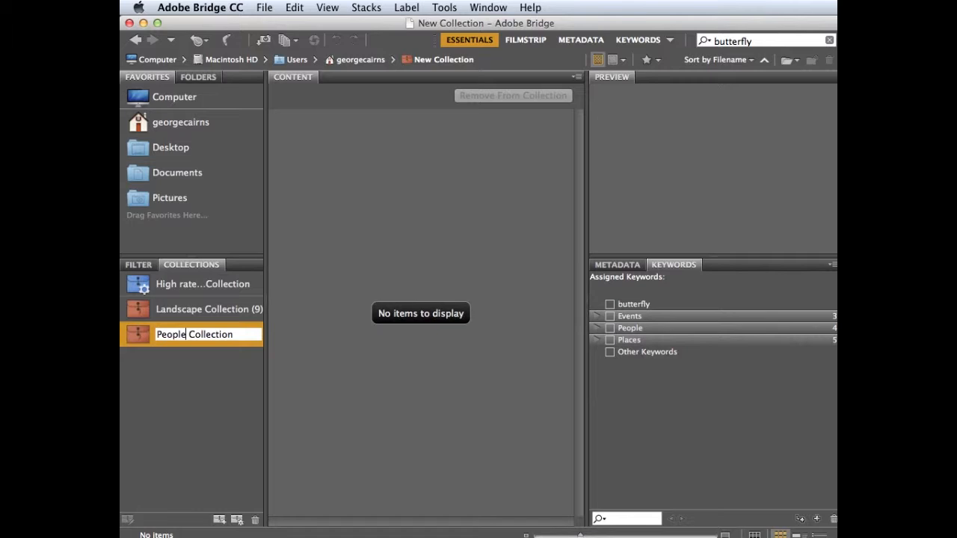
pyautogui.press('Return')
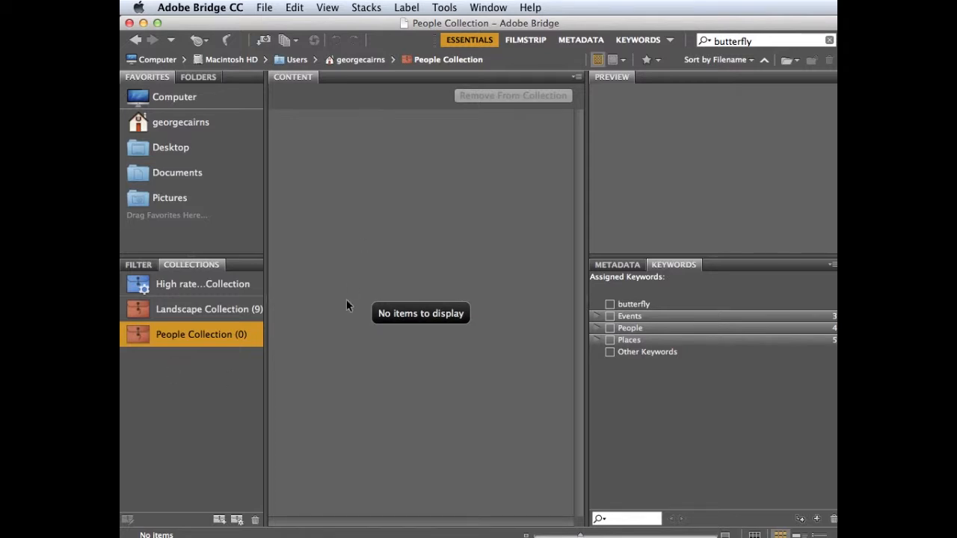
# - Add IMG_7568.dng, IMG_8003.dng and TYCC18.jpg from the TYCC Source folder to the People Collection, and open the collection
pyautogui.click(135, 41)
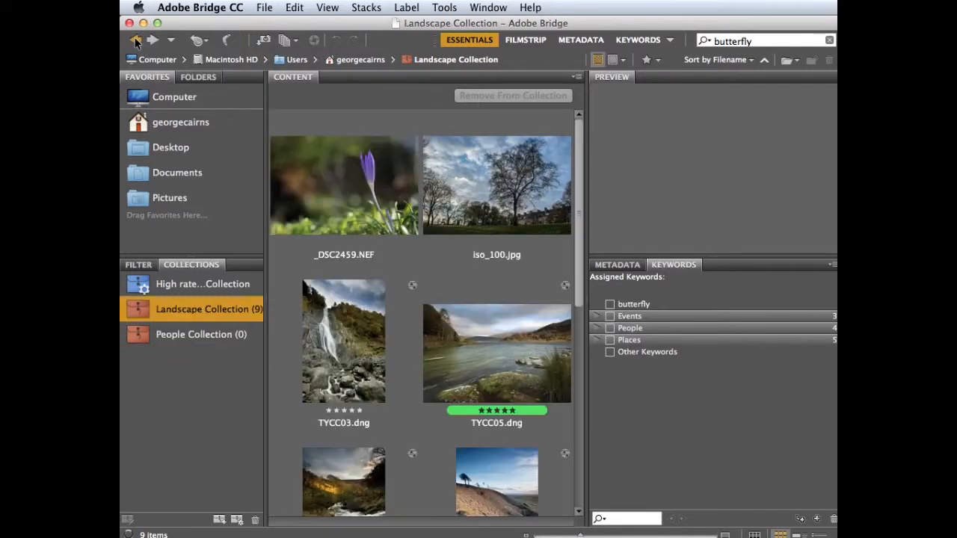
pyautogui.click(135, 41)
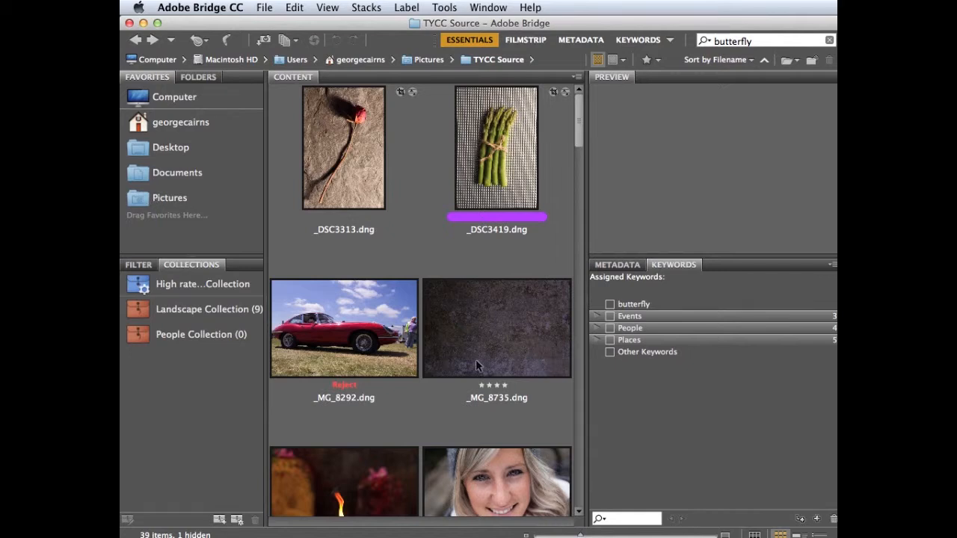
pyautogui.click(505, 482)
pyautogui.moveTo(509, 482); pyautogui.dragTo(203, 336)
pyautogui.scroll(-4, 548, 378)
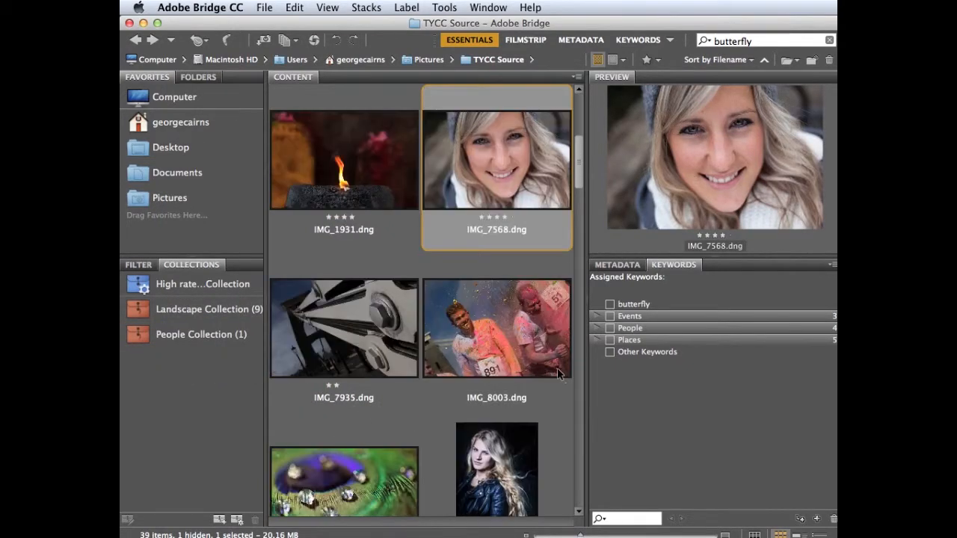
pyautogui.moveTo(519, 344); pyautogui.dragTo(202, 334)
pyautogui.moveTo(467, 456); pyautogui.dragTo(228, 336)
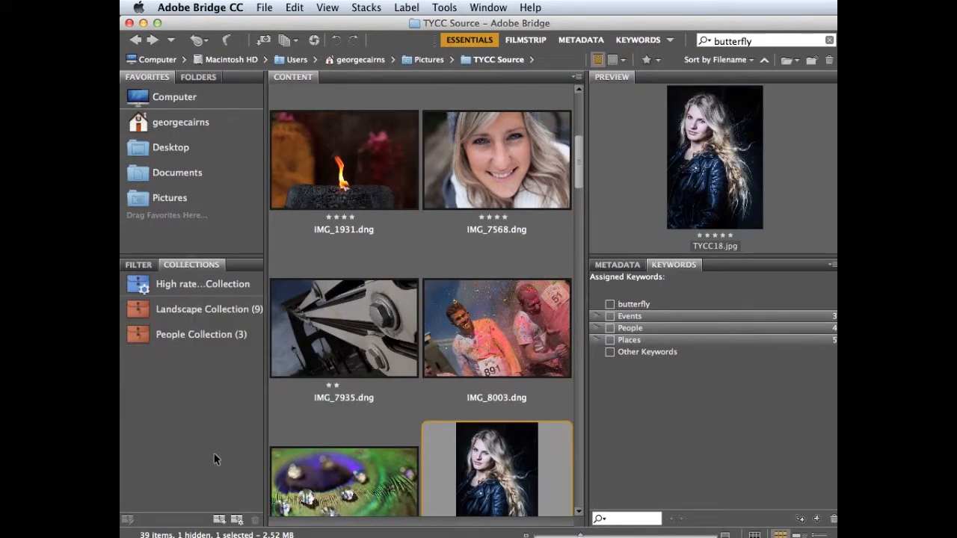
pyautogui.click(192, 335)
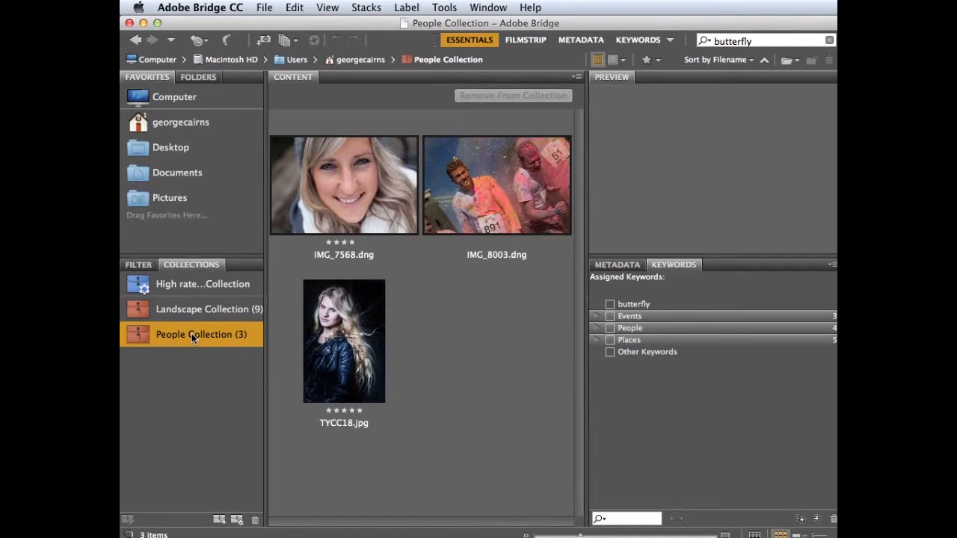
# - Start a smart collection from the TYCC Source folder and set it to match if any criteria are met
pyautogui.click(137, 40)
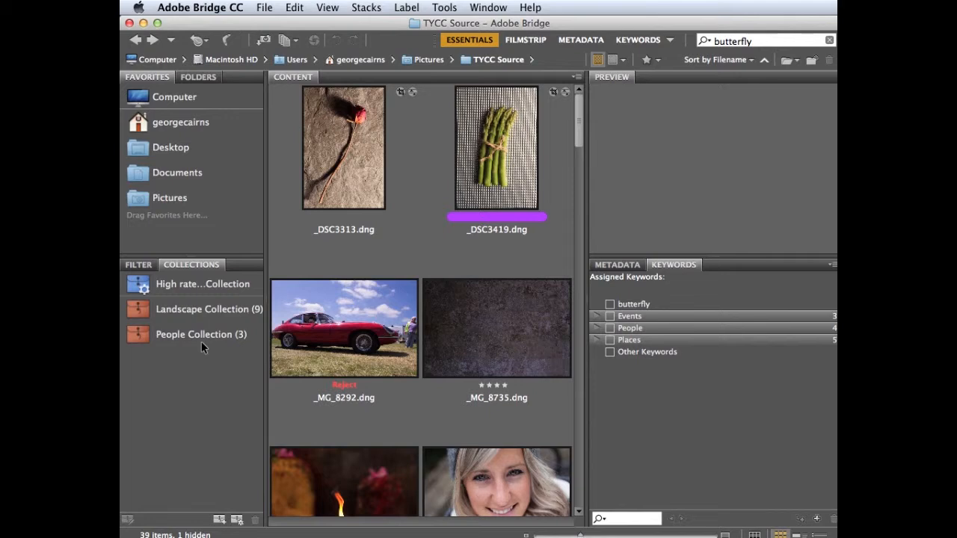
pyautogui.click(236, 521)
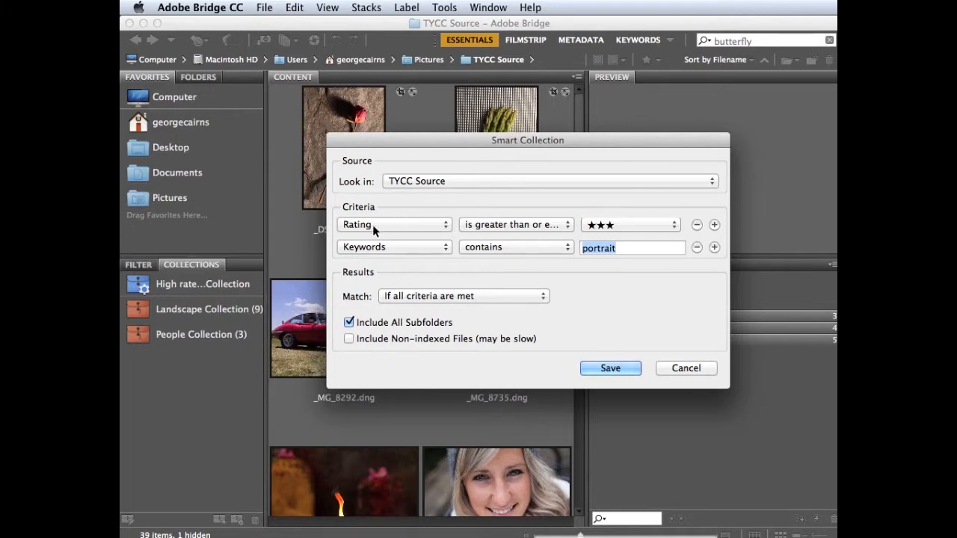
pyautogui.click(505, 224)
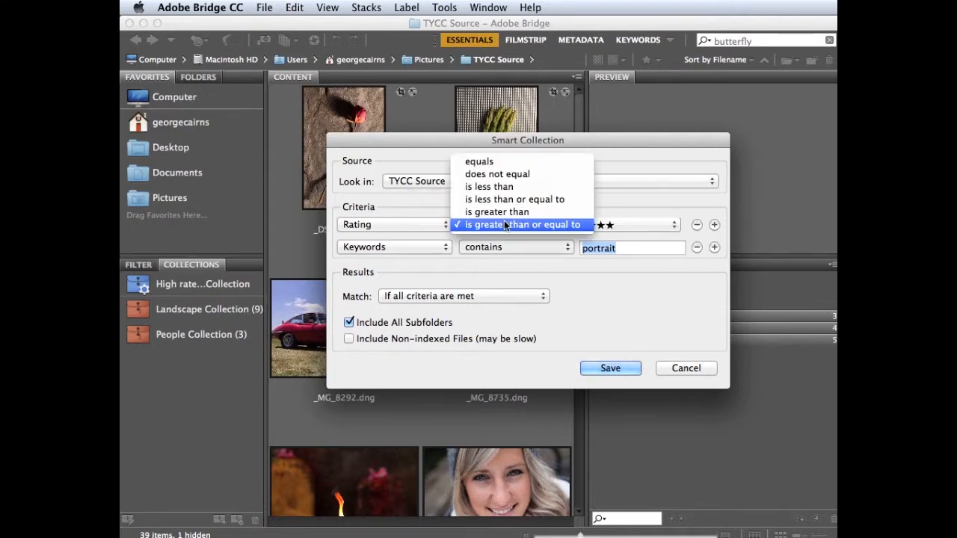
pyautogui.click(566, 228)
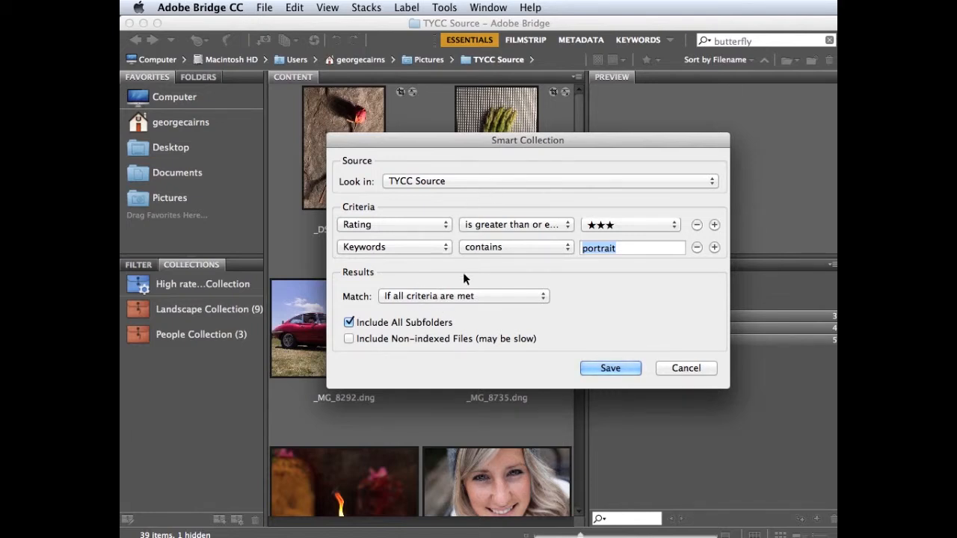
pyautogui.click(438, 296)
pyautogui.click(447, 284)
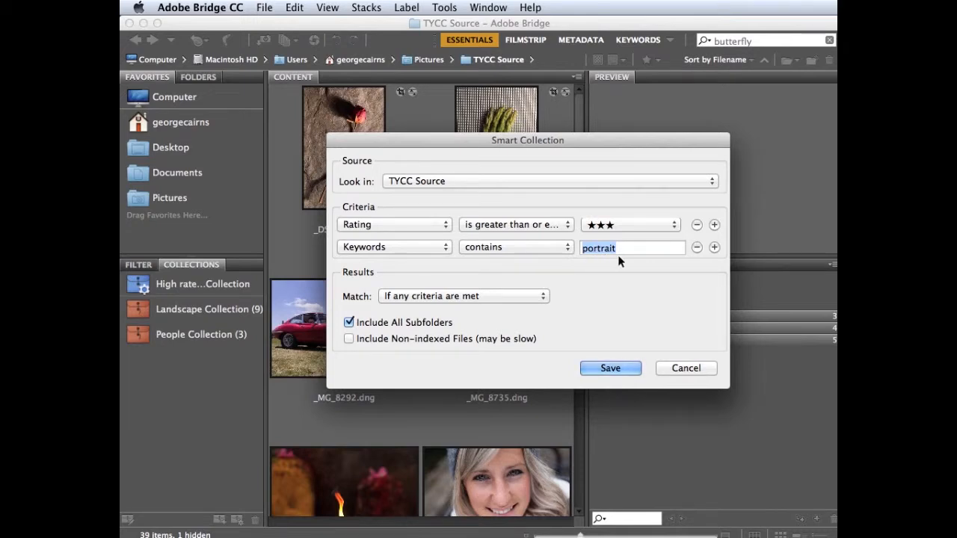
# - Add a third criterion to the smart collection to view the available criterion types, and remove that criterion
pyautogui.click(713, 248)
pyautogui.click(395, 271)
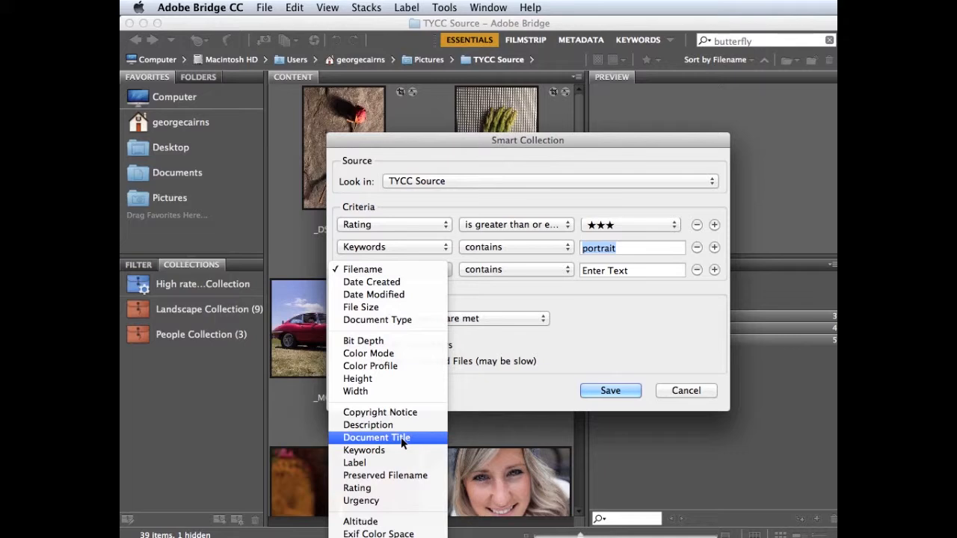
pyautogui.click(298, 414)
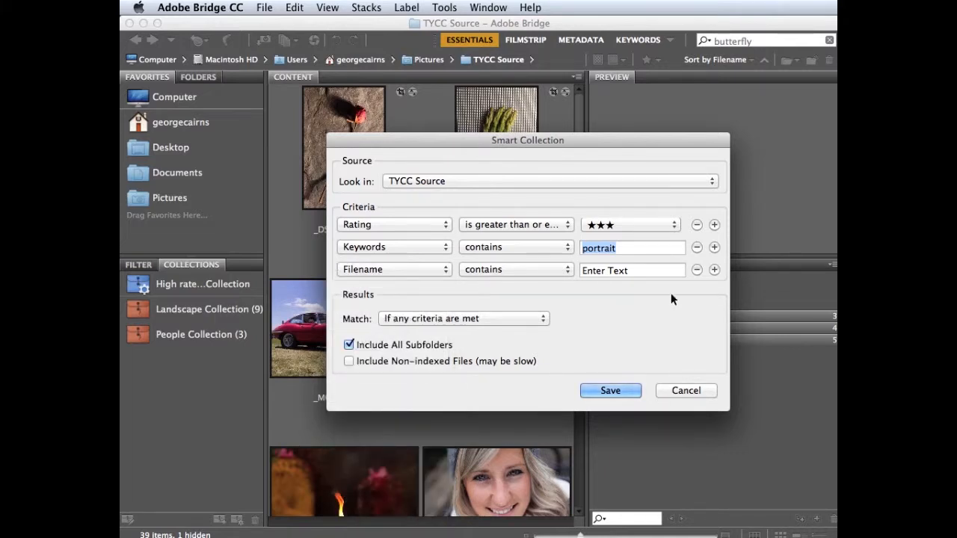
pyautogui.click(695, 269)
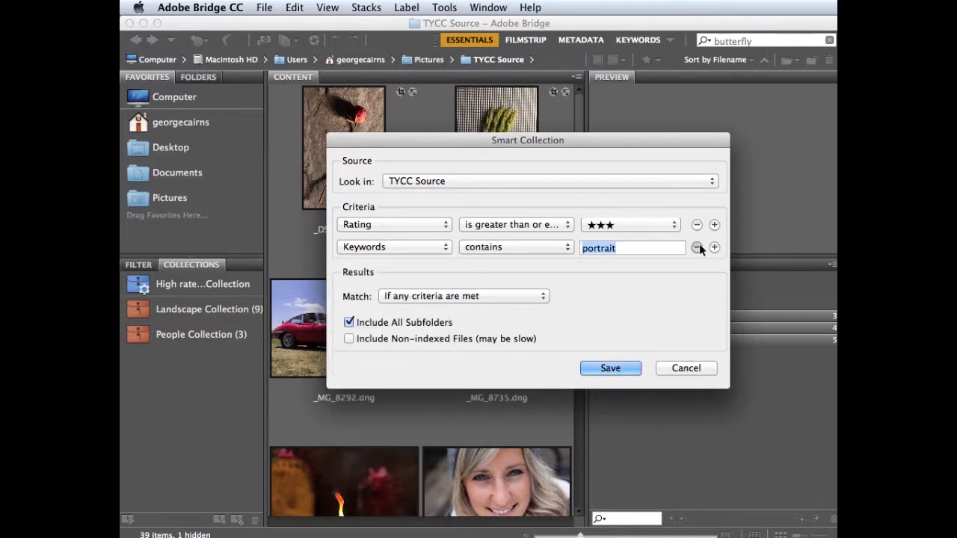
# - Save the smart collection with only the rating criterion, removing the keywords one, and name it 3 stars and up
pyautogui.click(696, 247)
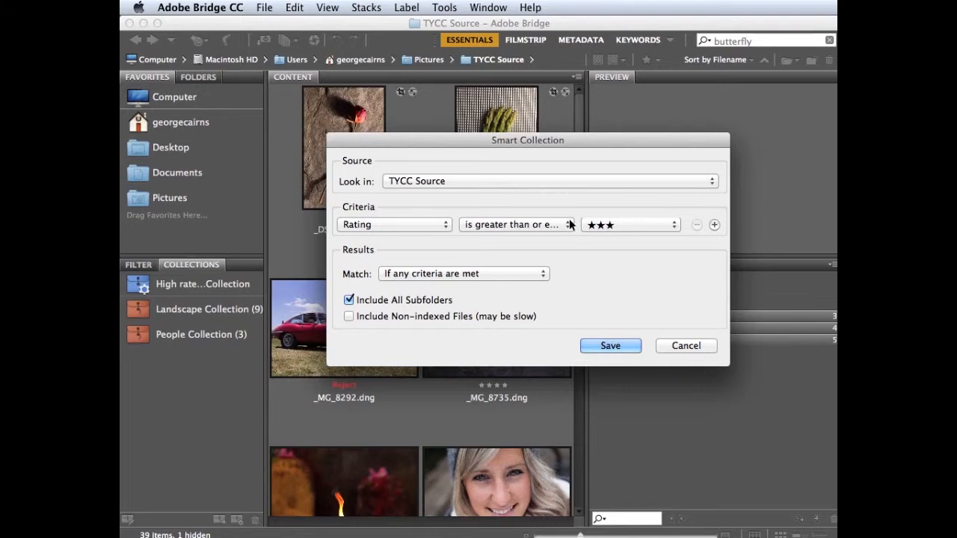
pyautogui.click(621, 345)
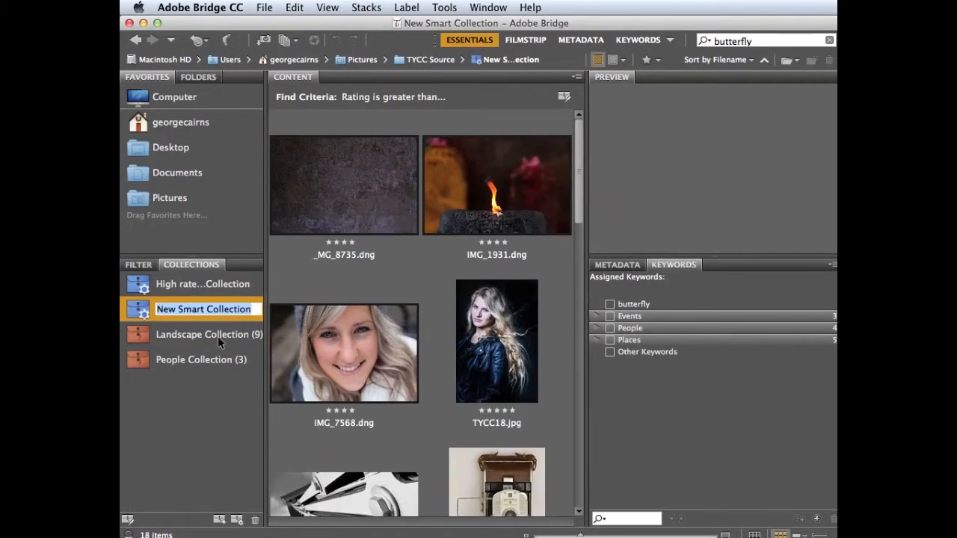
pyautogui.scroll(-10, 391, 278)
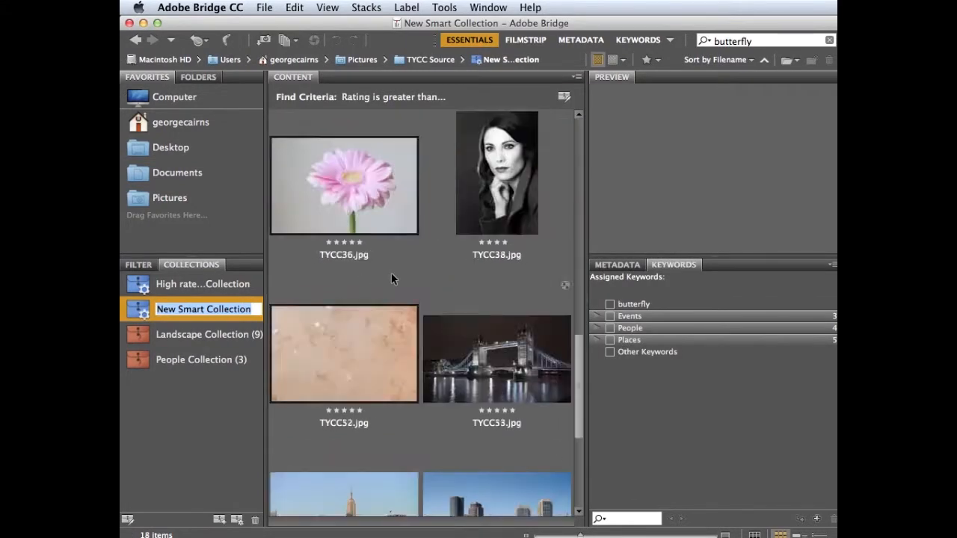
pyautogui.scroll(10, 392, 277)
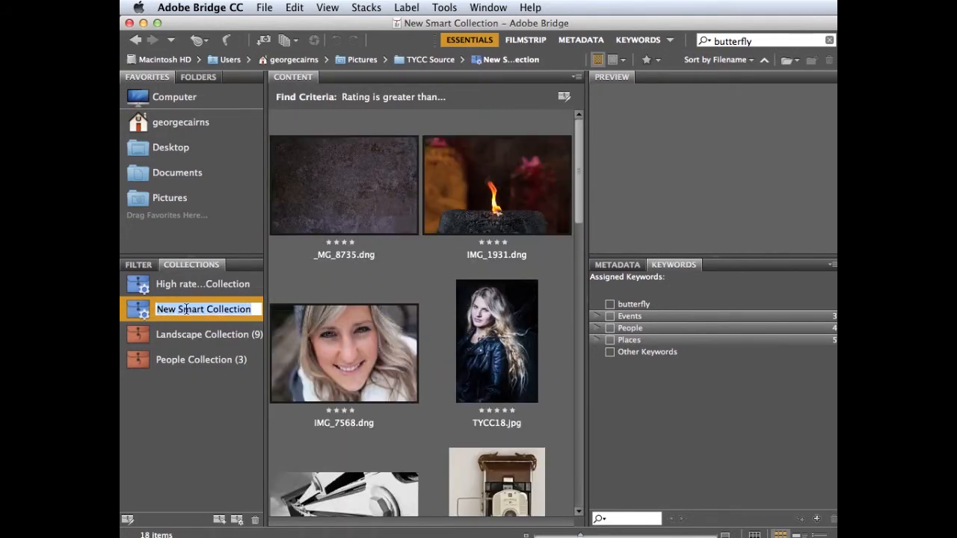
pyautogui.write('3 stars and up')
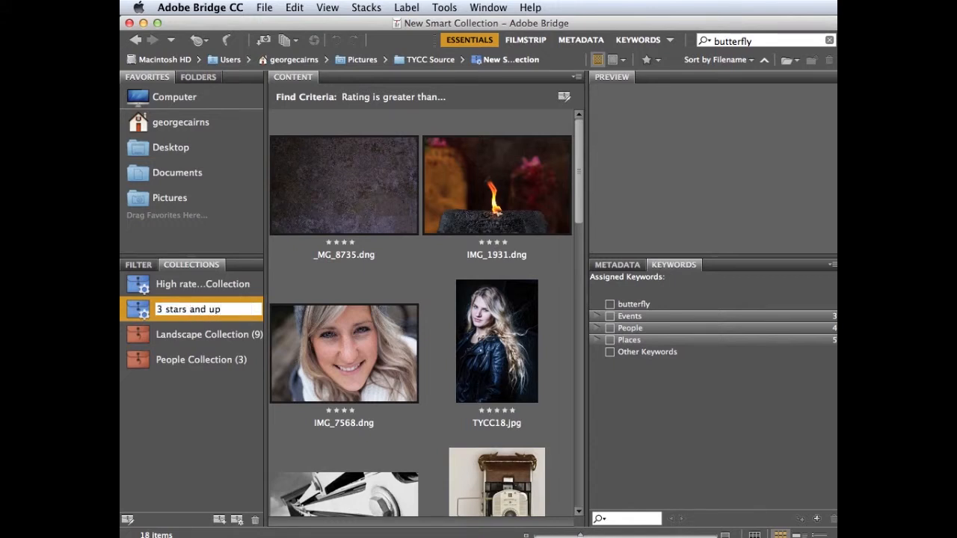
pyautogui.press('Return')
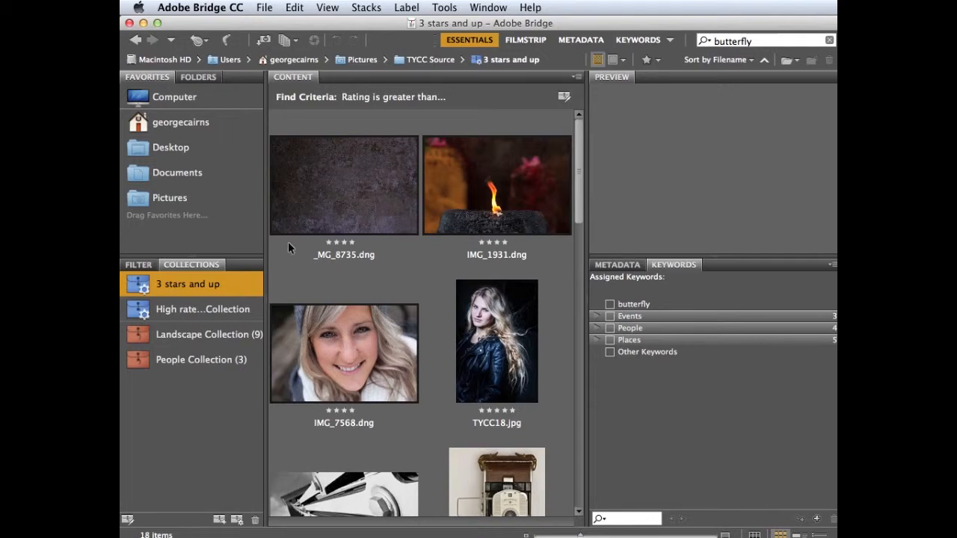